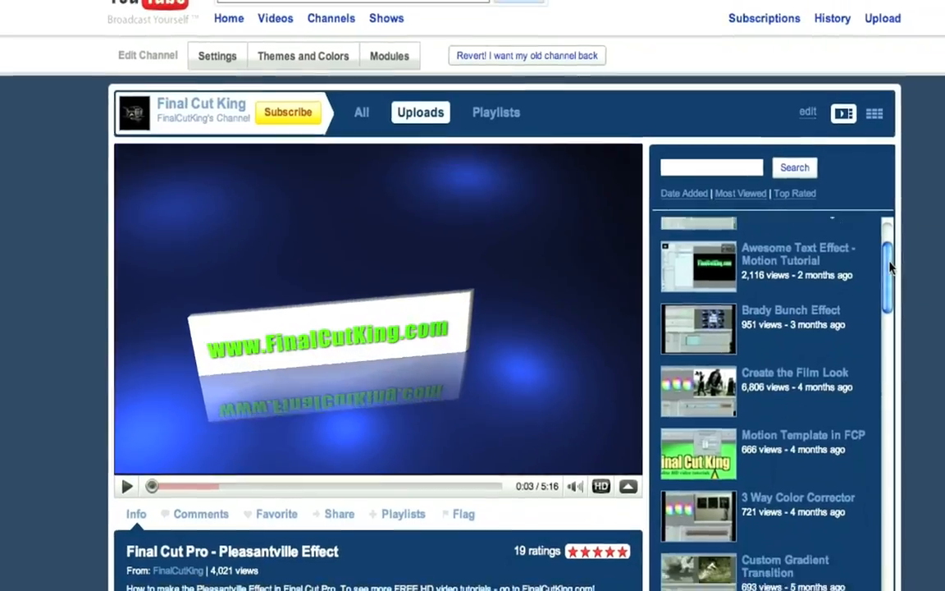
{"action": "left_click_drag", "start_coordinate": [890, 265], "coordinate": [890, 312]}
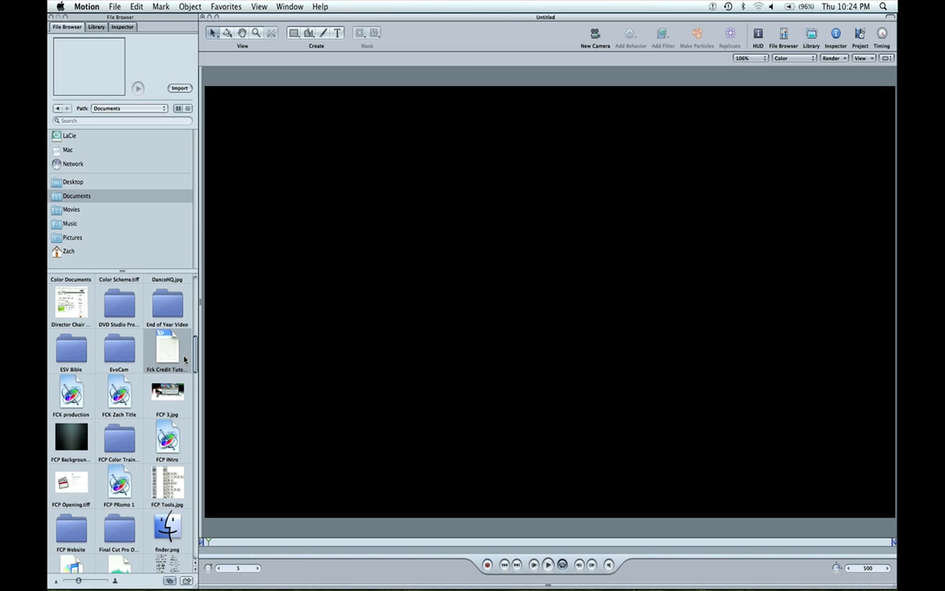
Import the Fck Credit Tutorial.rtf file from the File Browser as a text layer.
{"action": "left_click", "coordinate": [168, 351]}
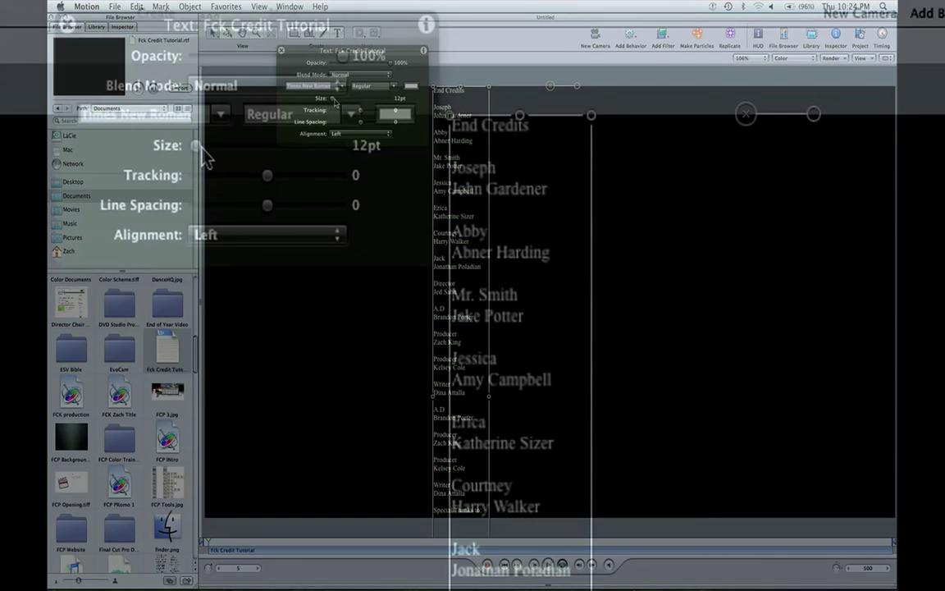
Set the credits text to 35pt with tracking and line spacing reset to 0.
{"action": "left_click_drag", "start_coordinate": [197, 145], "coordinate": [214, 145]}
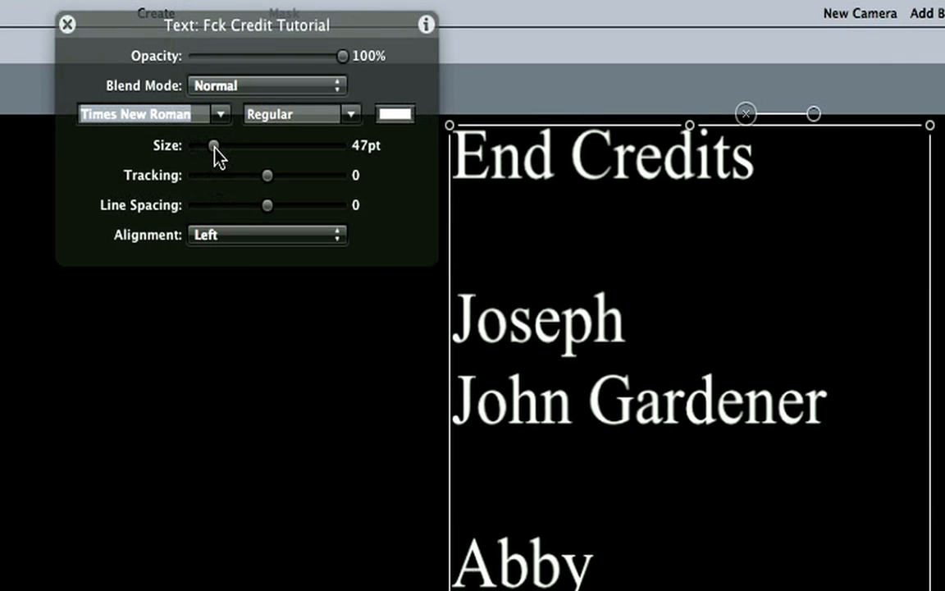
{"action": "left_click_drag", "start_coordinate": [215, 145], "coordinate": [207, 145]}
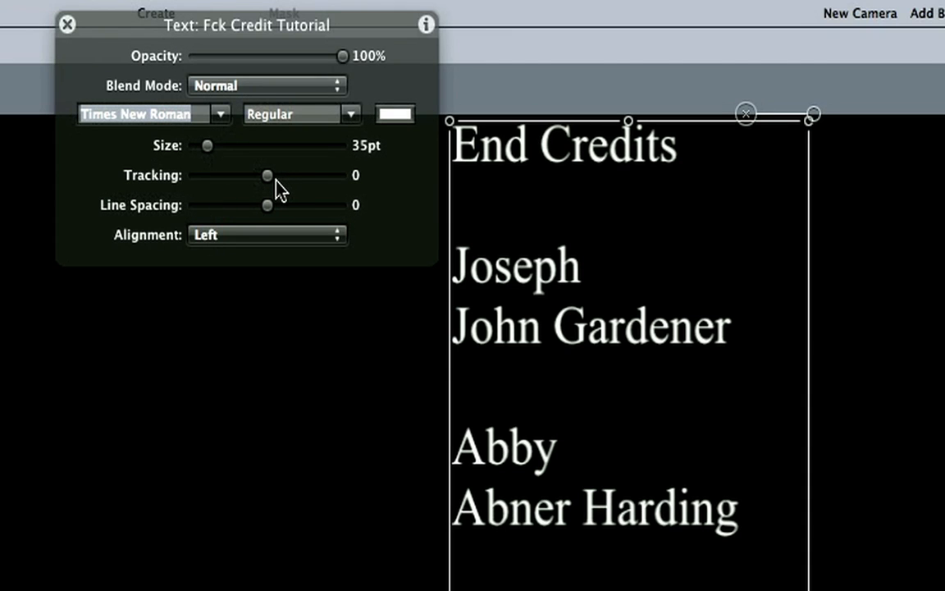
{"action": "left_click_drag", "start_coordinate": [267, 176], "coordinate": [283, 205]}
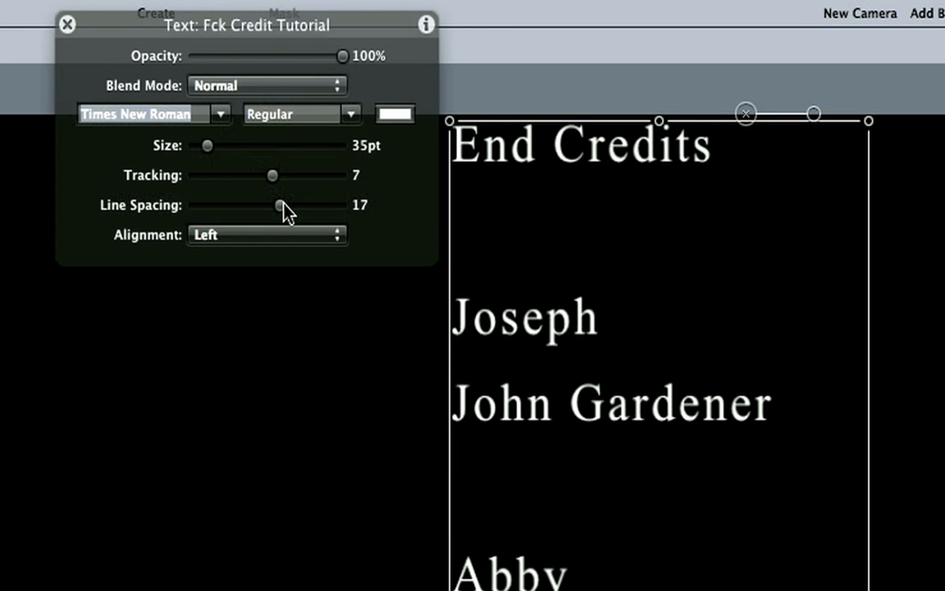
{"action": "key", "text": "super+z"}
{"action": "key", "text": "super+z"}
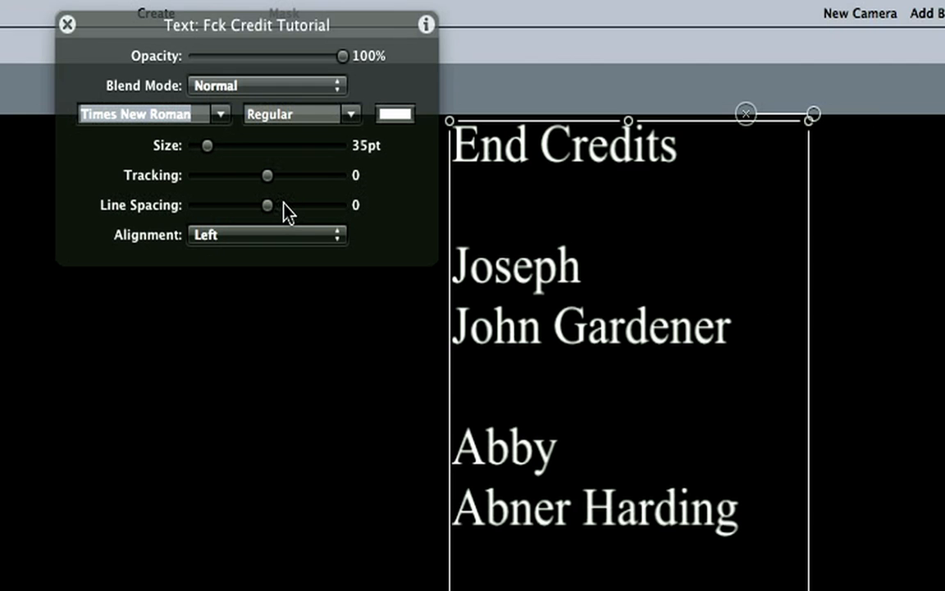
Center-align the credits within the text box and move the HUD aside.
{"action": "left_click", "coordinate": [238, 238]}
{"action": "left_click", "coordinate": [238, 260]}
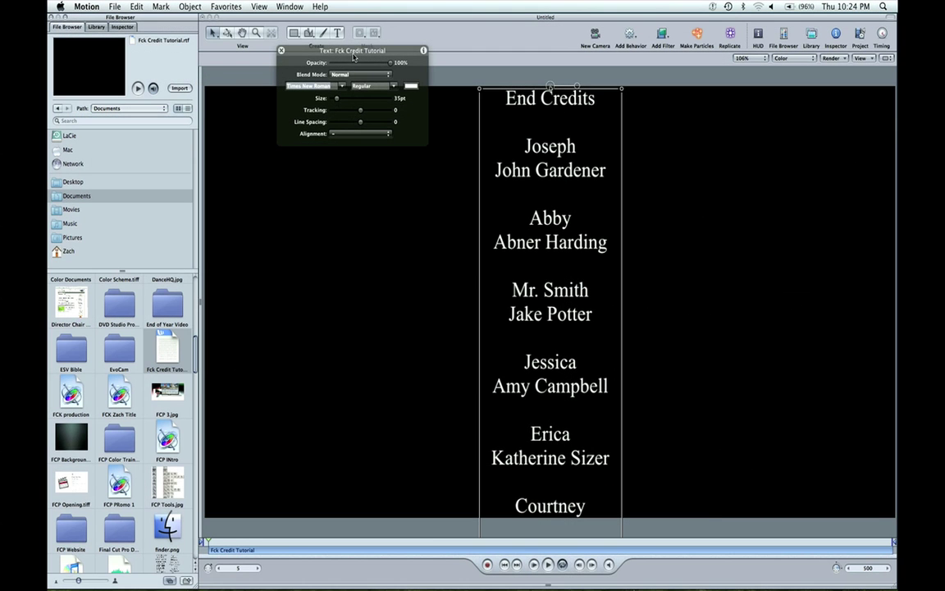
{"action": "left_click_drag", "start_coordinate": [353, 54], "coordinate": [347, 83]}
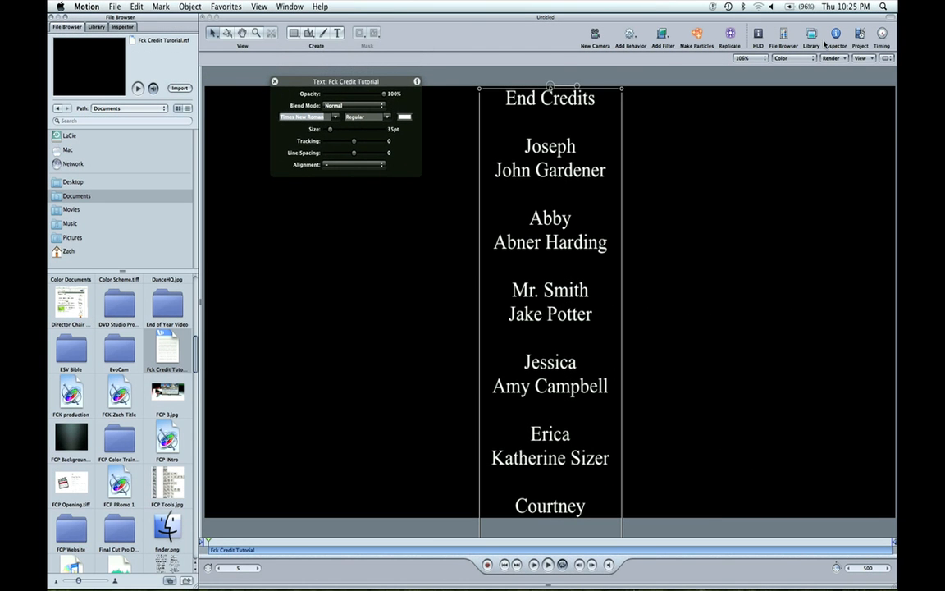
{"action": "left_click", "coordinate": [630, 33]}
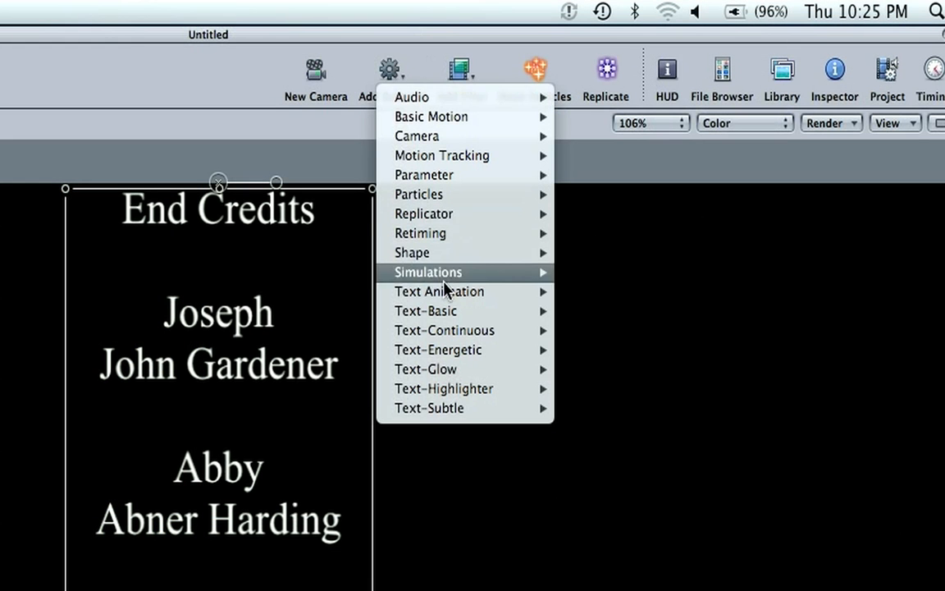
{"action": "mouse_move", "coordinate": [439, 291]}
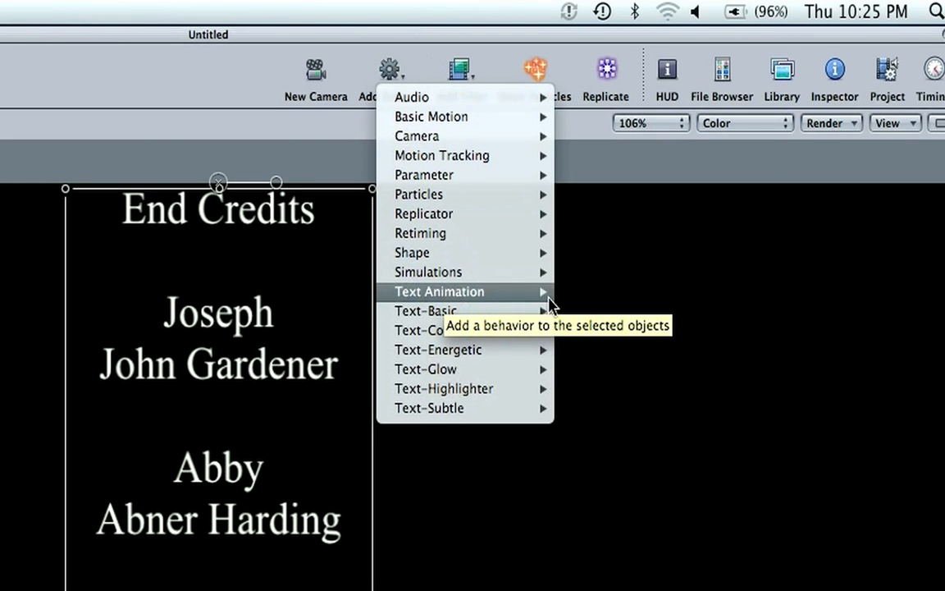
Add a Scroll Text behavior to the credits and play back the upward scroll.
{"action": "left_click", "coordinate": [574, 297]}
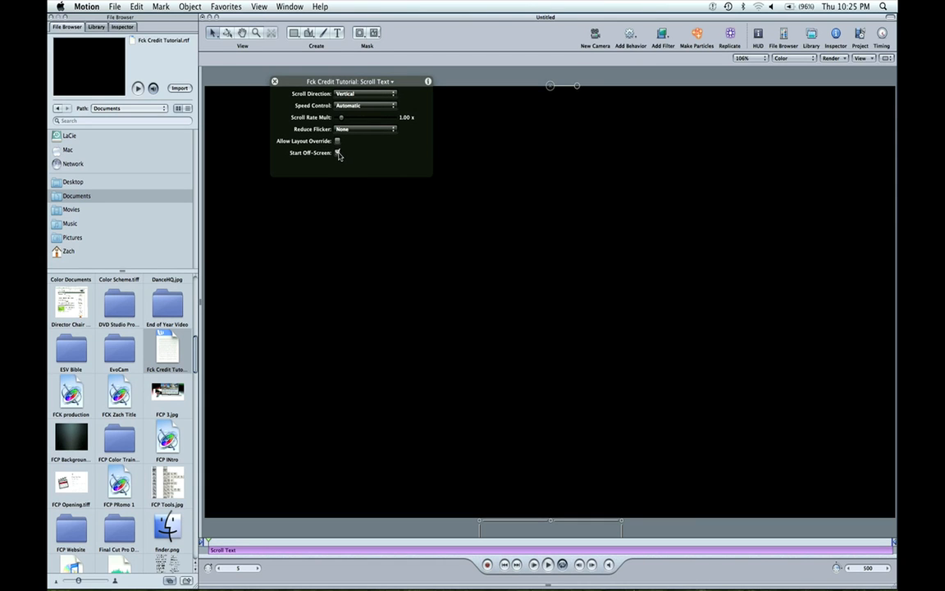
{"action": "key", "text": "space"}
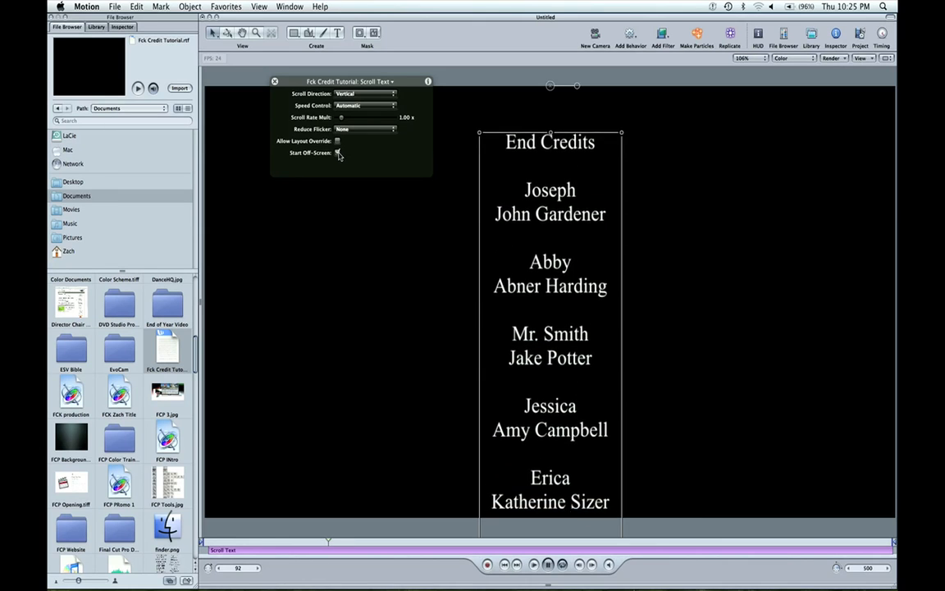
{"action": "left_click", "coordinate": [390, 94]}
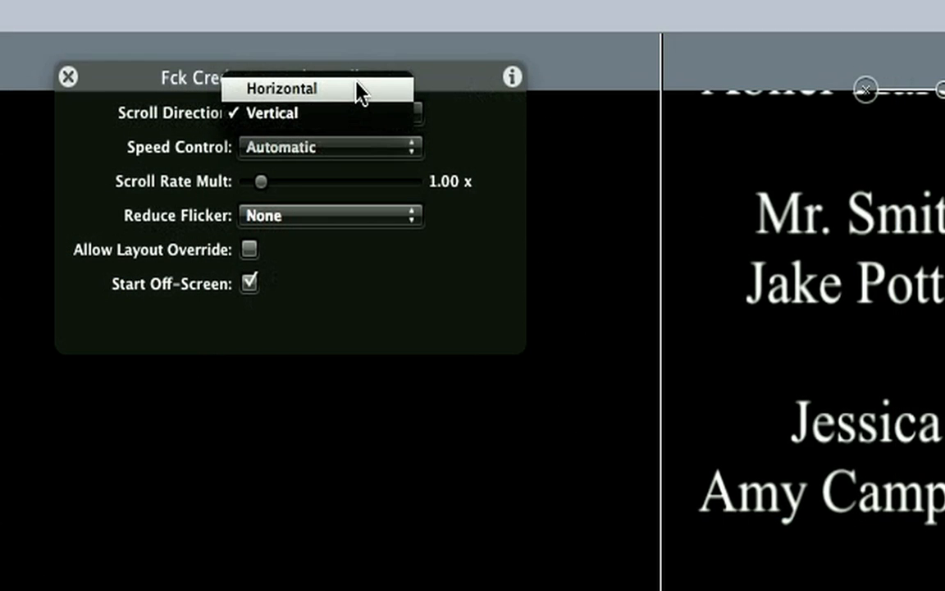
Try horizontal scroll direction, then set the Scroll Text direction back to vertical.
{"action": "left_click", "coordinate": [361, 92]}
{"action": "left_click", "coordinate": [329, 112]}
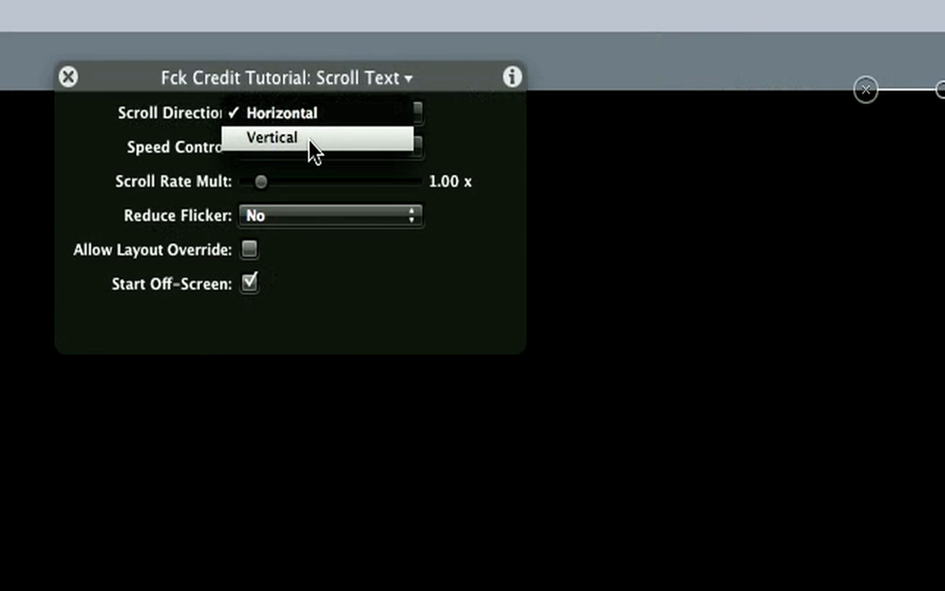
{"action": "left_click", "coordinate": [315, 140]}
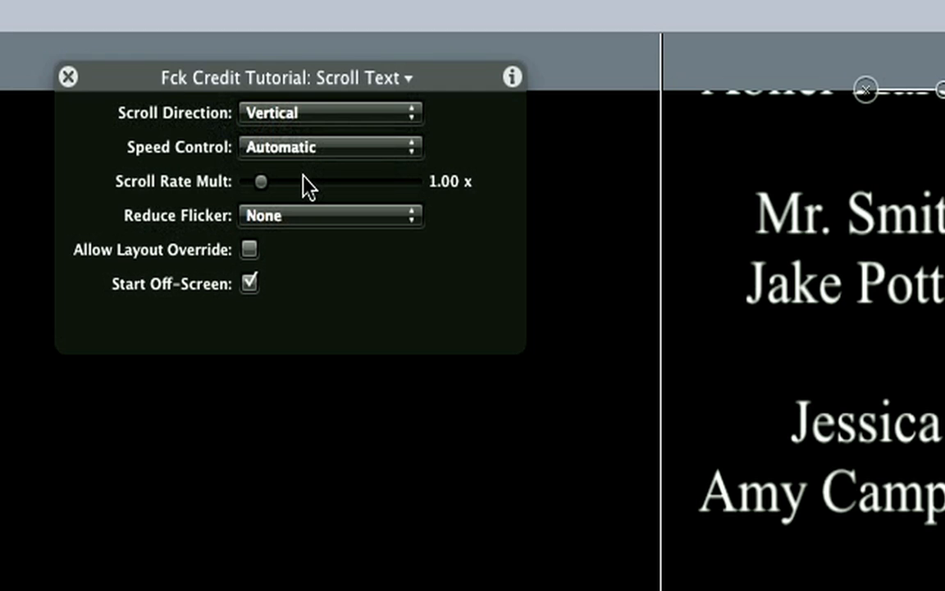
{"action": "left_click", "coordinate": [315, 150]}
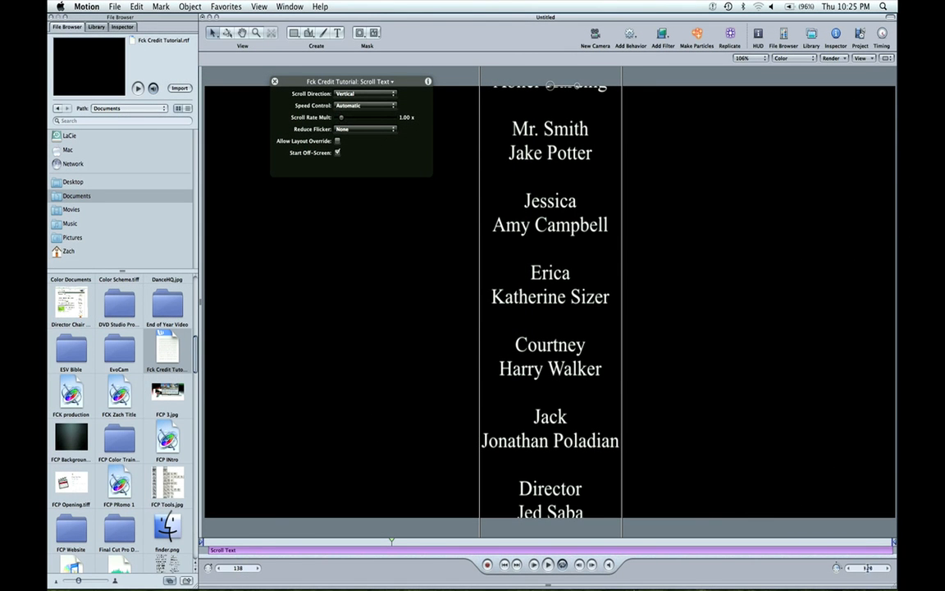
Scrub the playhead from the last frame back to the first to check the credits scroll off.
{"action": "left_click", "coordinate": [891, 548]}
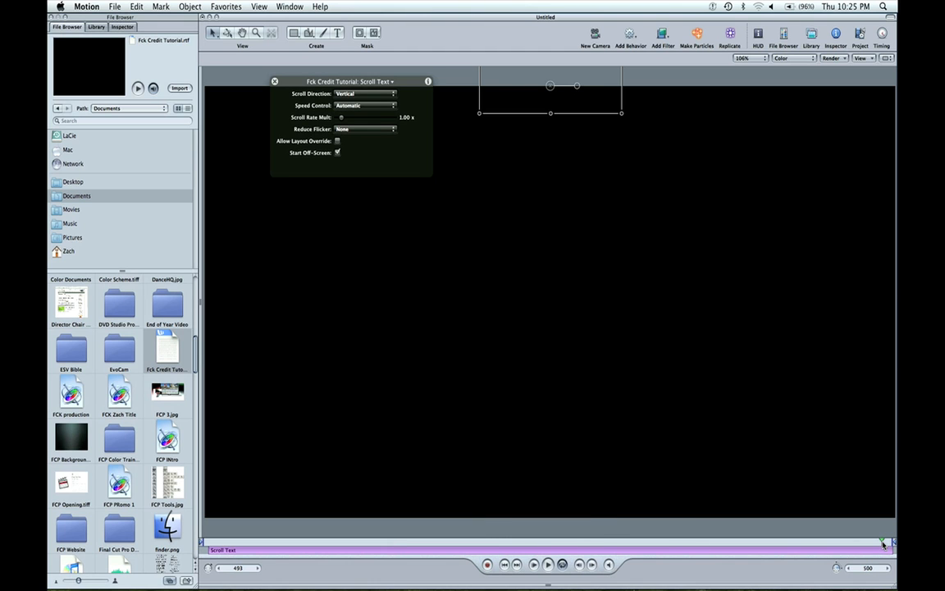
{"action": "left_click_drag", "start_coordinate": [892, 548], "coordinate": [201, 548]}
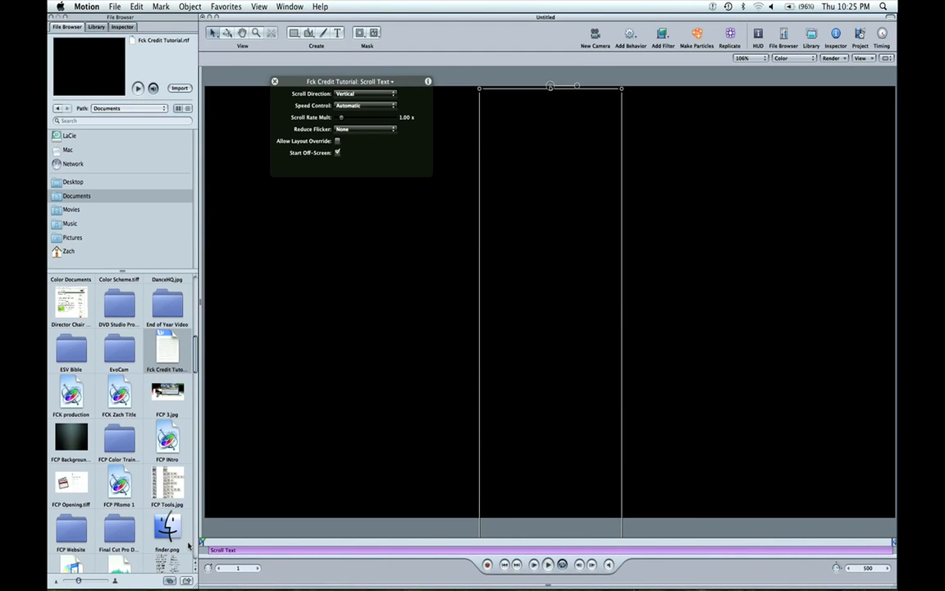
{"action": "left_click_drag", "start_coordinate": [215, 546], "coordinate": [267, 543]}
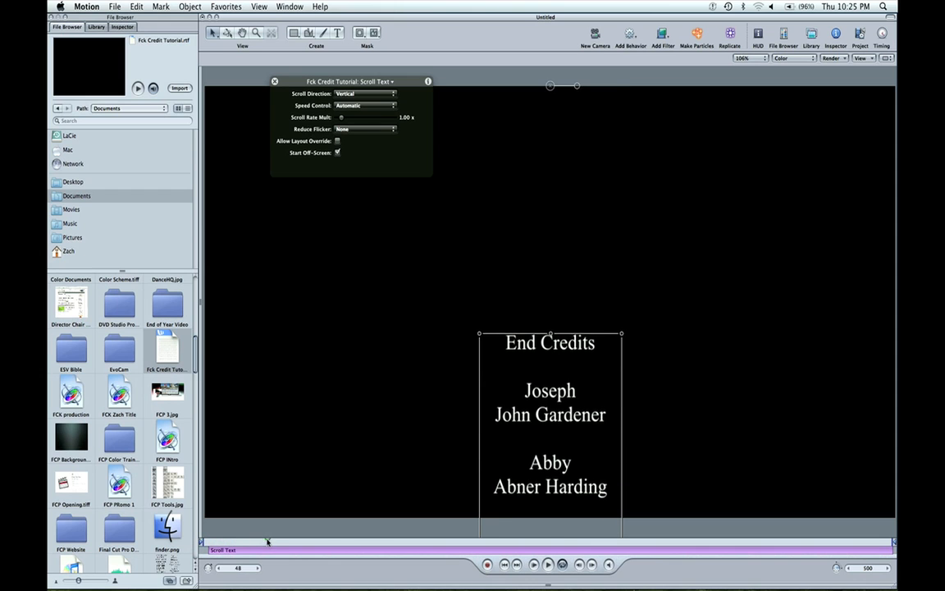
{"action": "left_click", "coordinate": [365, 105]}
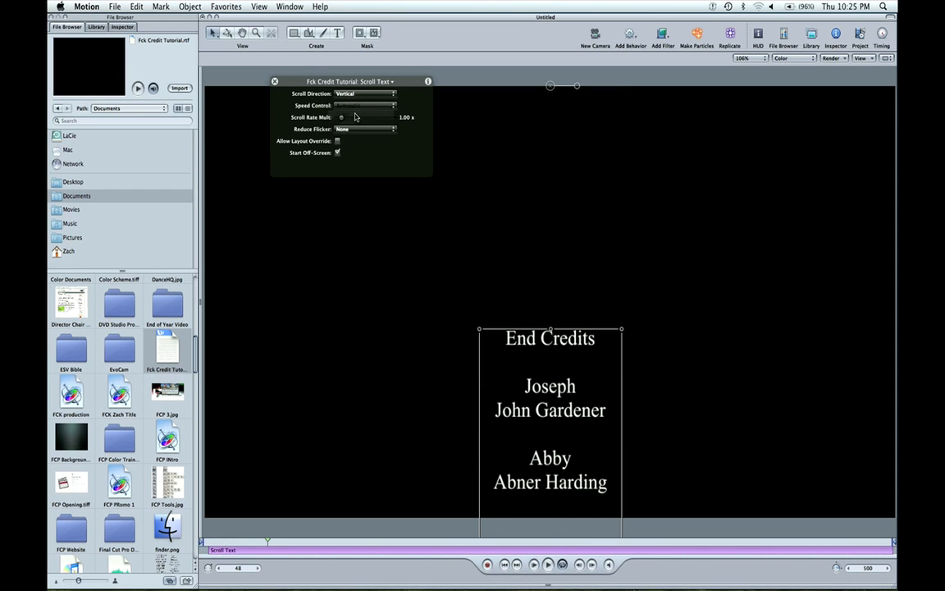
{"action": "left_click", "coordinate": [352, 114]}
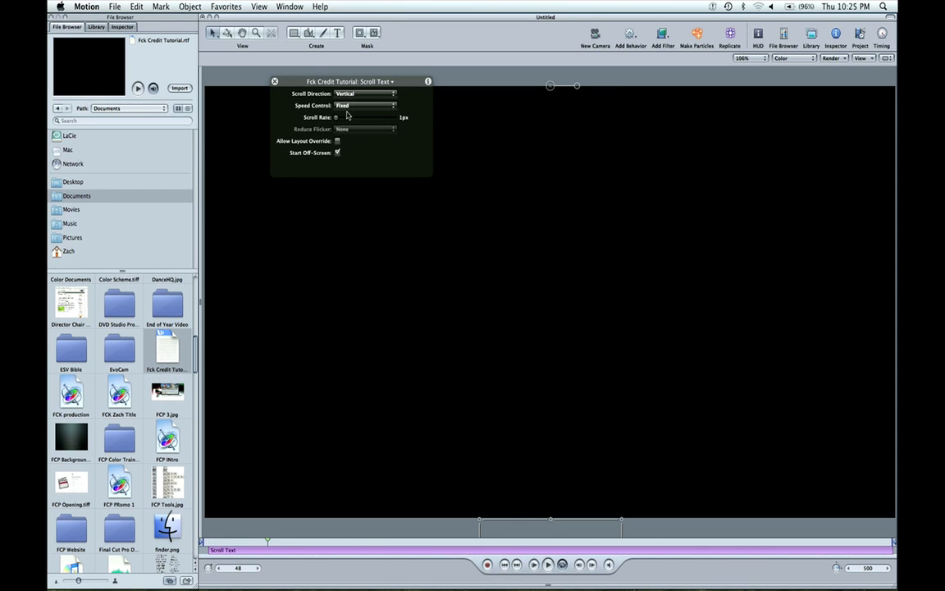
{"action": "left_click_drag", "start_coordinate": [337, 118], "coordinate": [368, 118]}
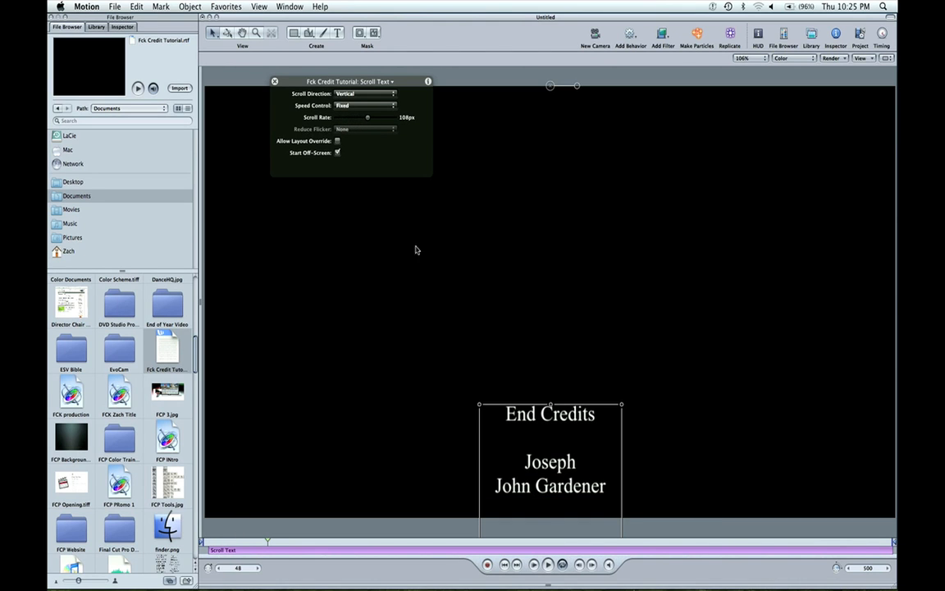
{"action": "left_click_drag", "start_coordinate": [368, 118], "coordinate": [364, 118]}
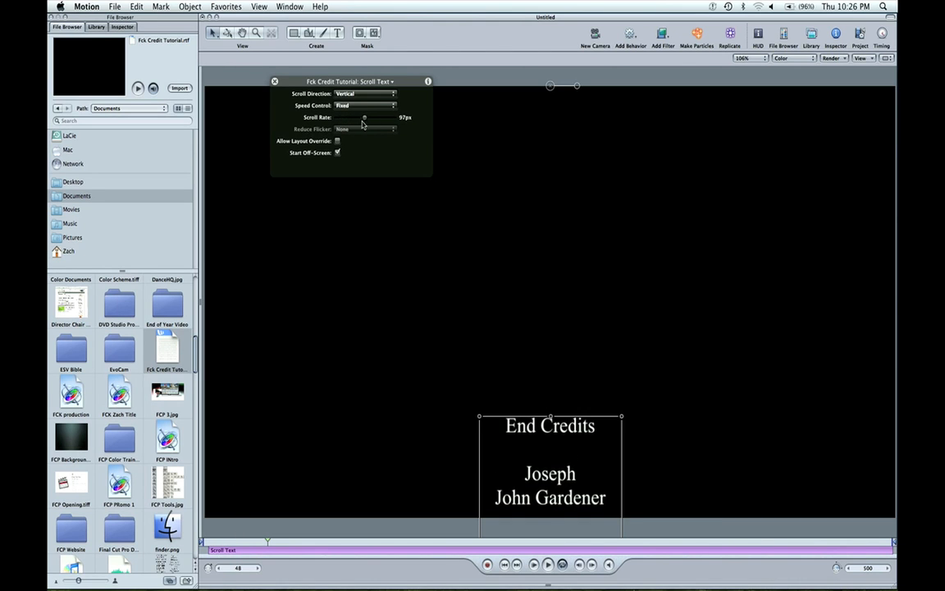
{"action": "left_click", "coordinate": [361, 105]}
{"action": "left_click", "coordinate": [355, 114]}
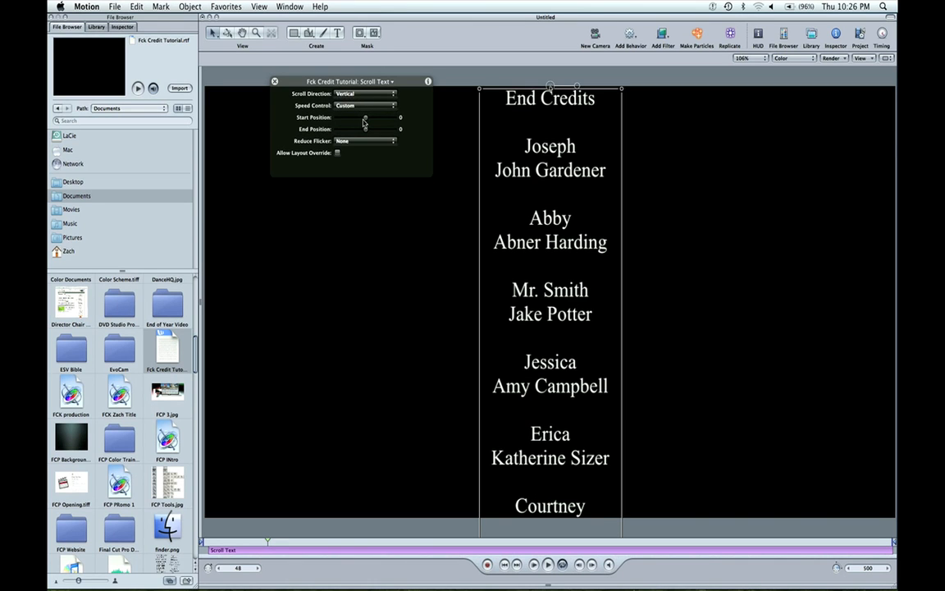
{"action": "left_click", "coordinate": [361, 105]}
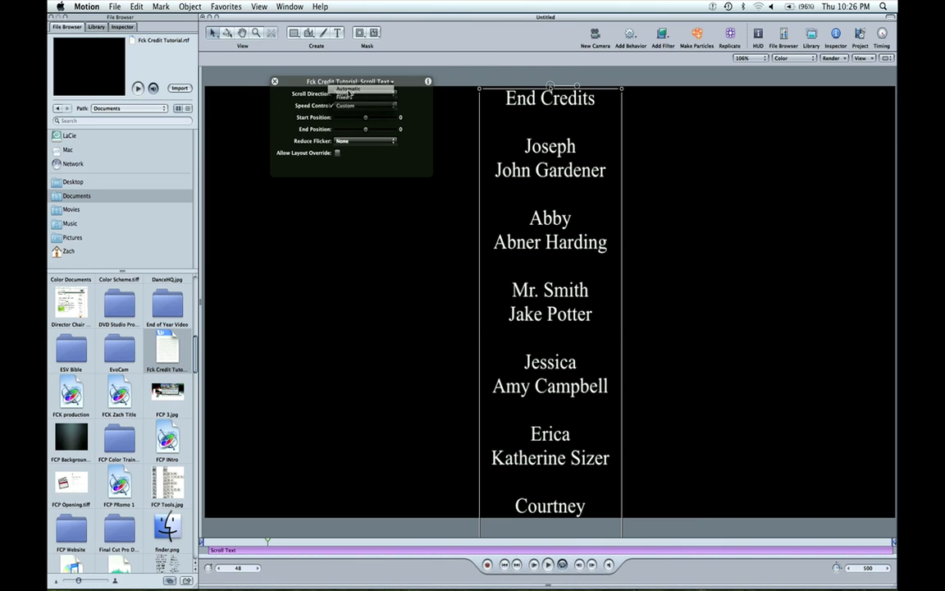
{"action": "left_click", "coordinate": [344, 89]}
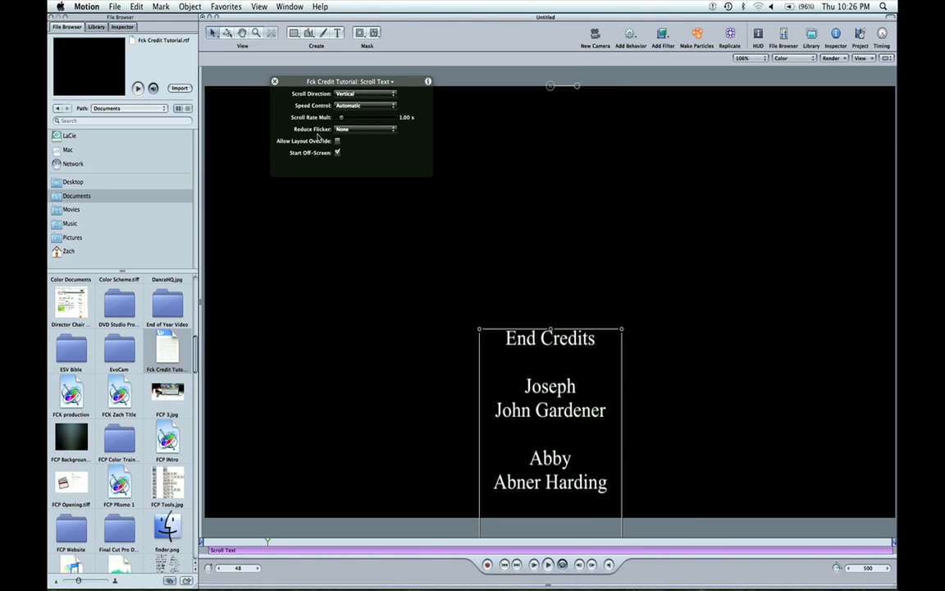
{"action": "left_click", "coordinate": [361, 129]}
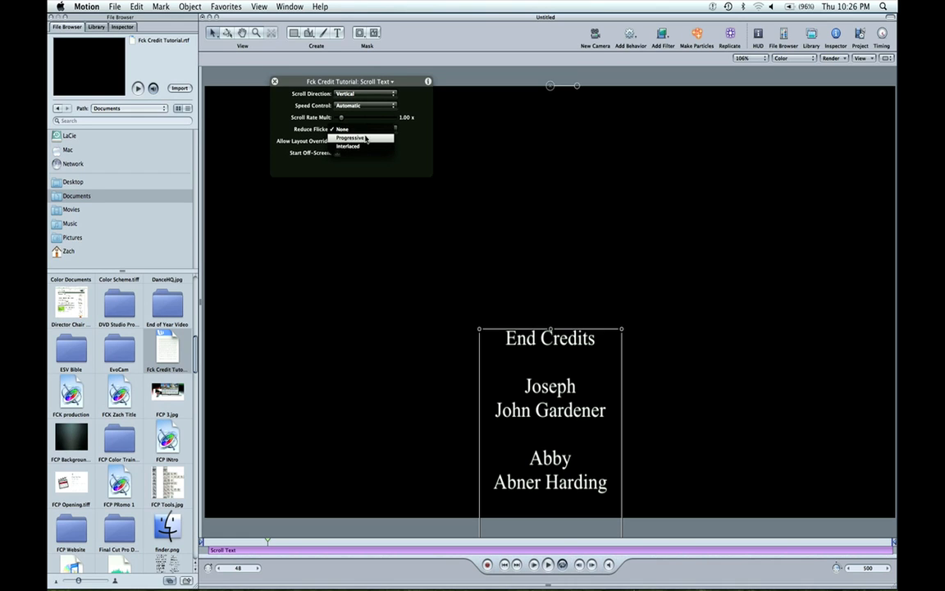
{"action": "key", "text": "Escape"}
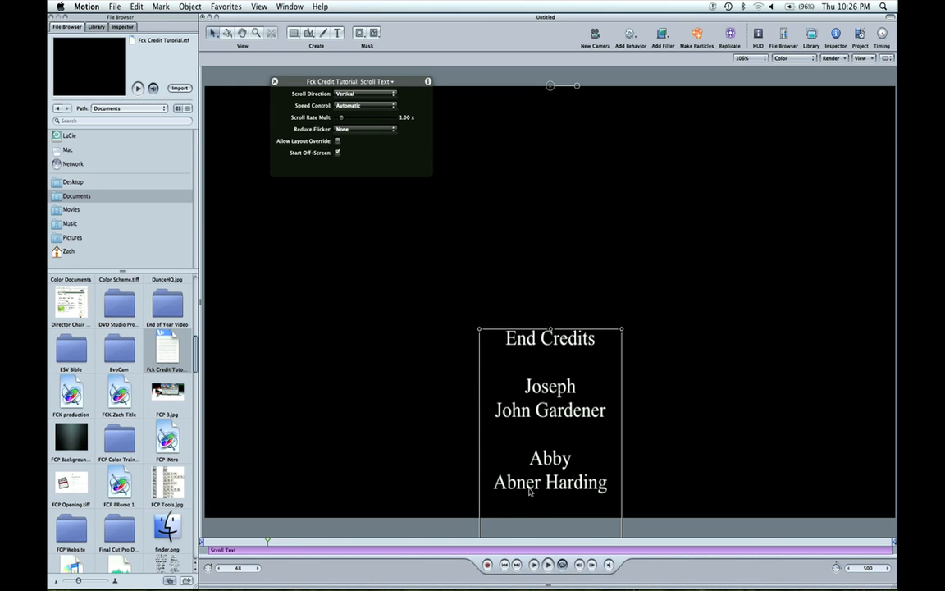
{"action": "double_click", "coordinate": [535, 408]}
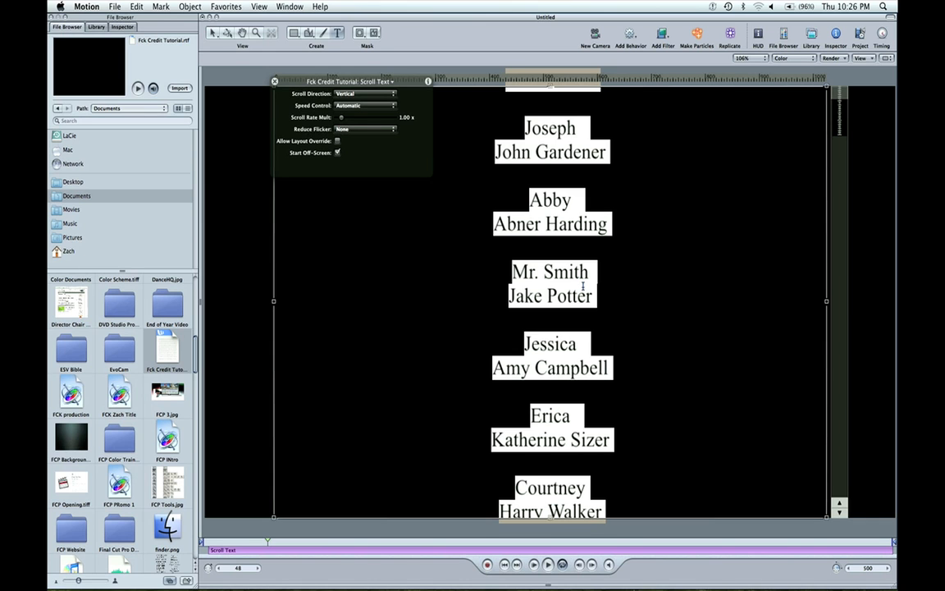
{"action": "left_click", "coordinate": [494, 223]}
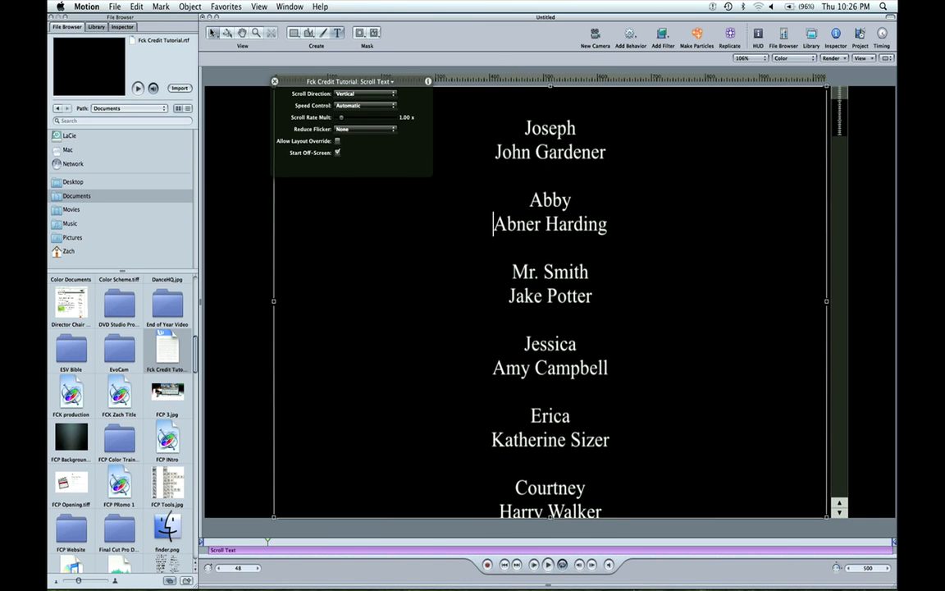
{"action": "double_click", "coordinate": [542, 371]}
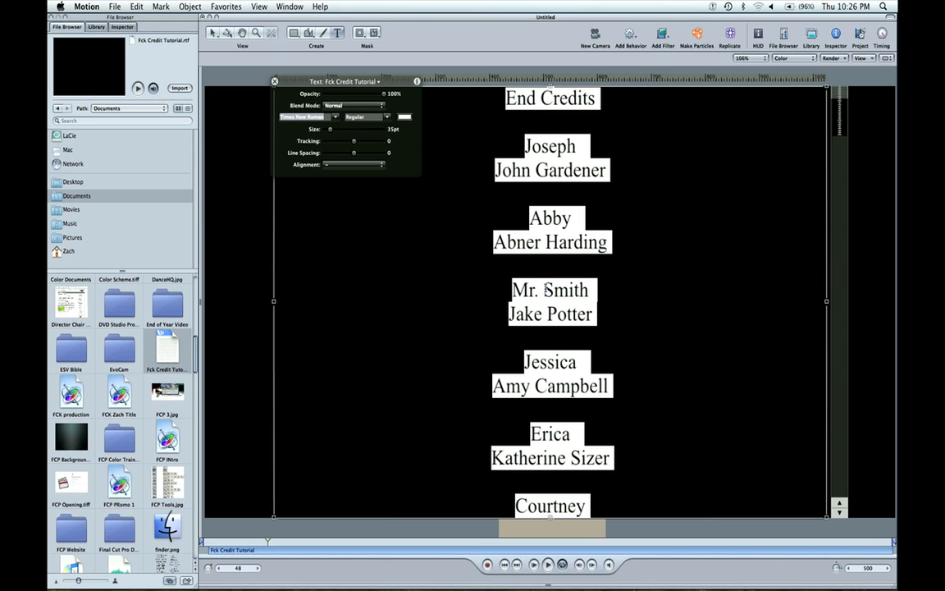
{"action": "left_click", "coordinate": [620, 171]}
{"action": "left_click_drag", "start_coordinate": [607, 170], "coordinate": [534, 170]}
{"action": "key", "text": "Right"}
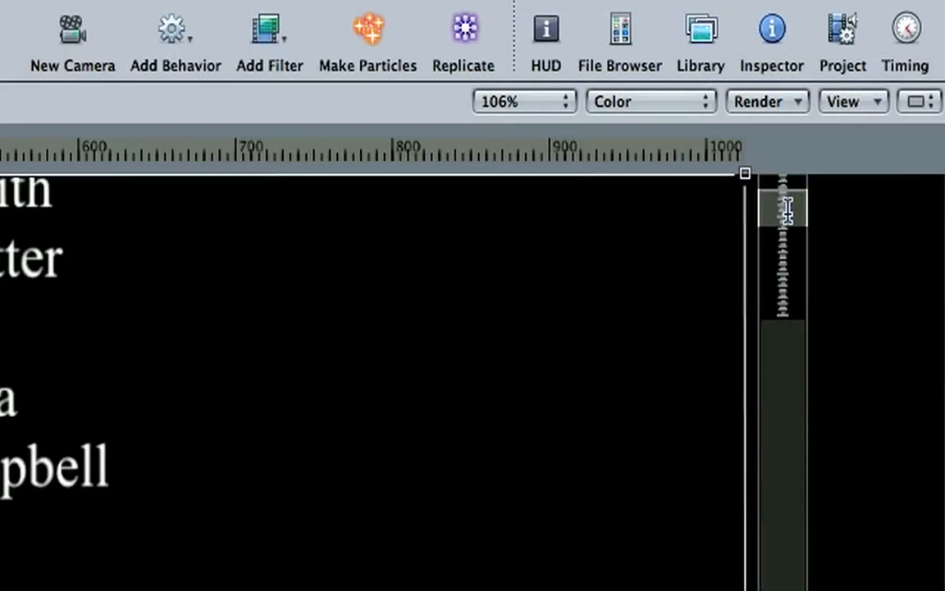
{"action": "left_click_drag", "start_coordinate": [839, 107], "coordinate": [840, 123]}
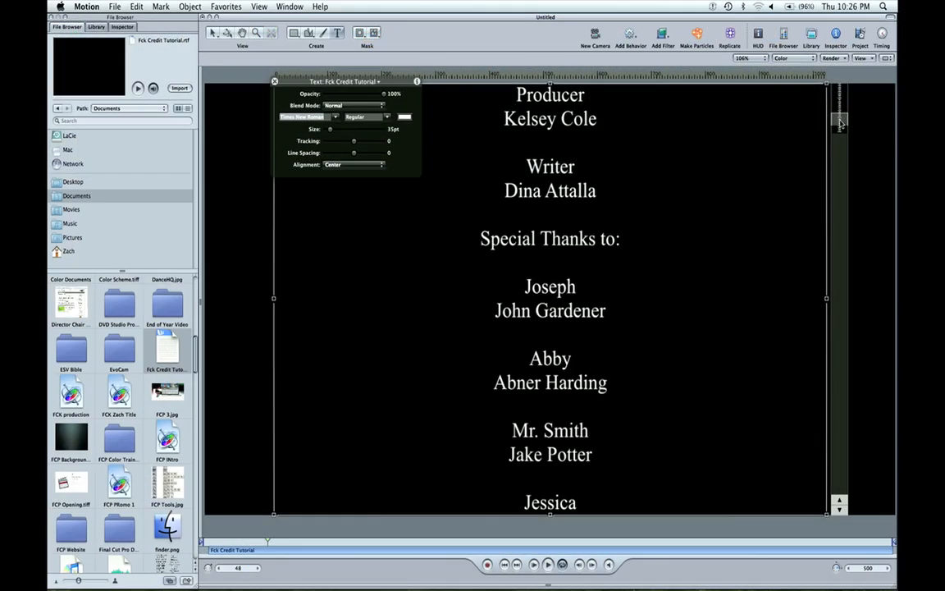
{"action": "left_click_drag", "start_coordinate": [605, 310], "coordinate": [542, 310]}
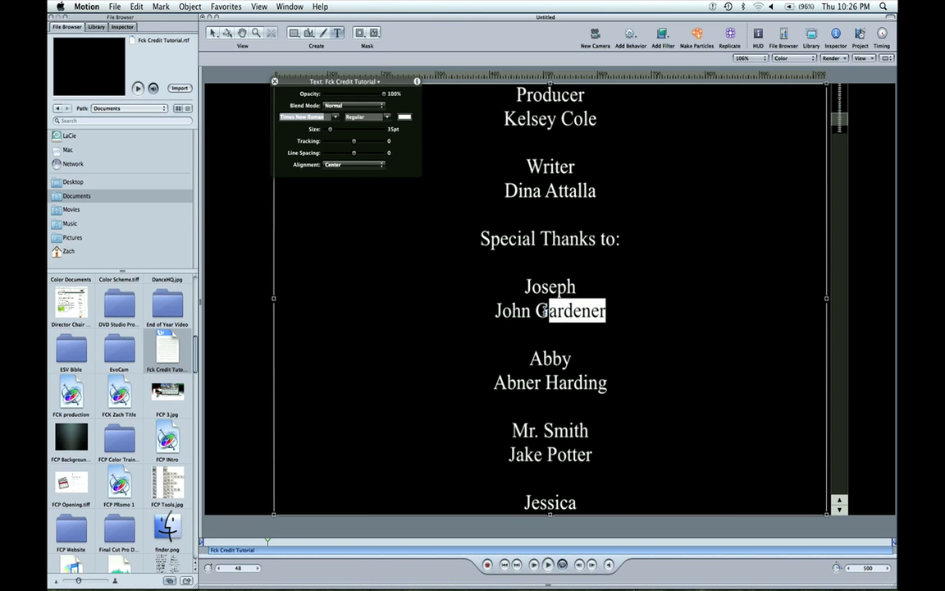
{"action": "left_click", "coordinate": [339, 312]}
Play the project so the credits scroll upward through the names over black.
{"action": "key", "text": "space"}
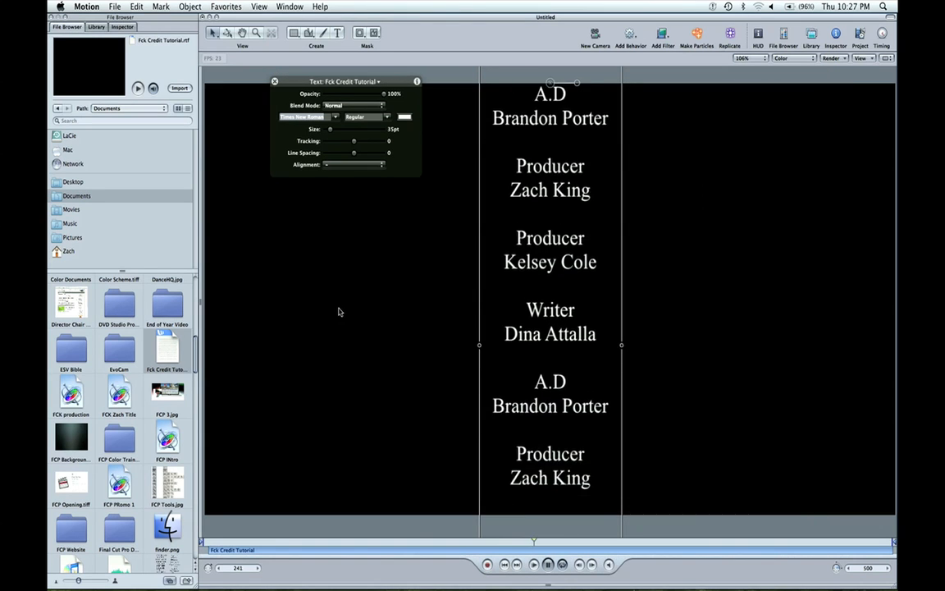